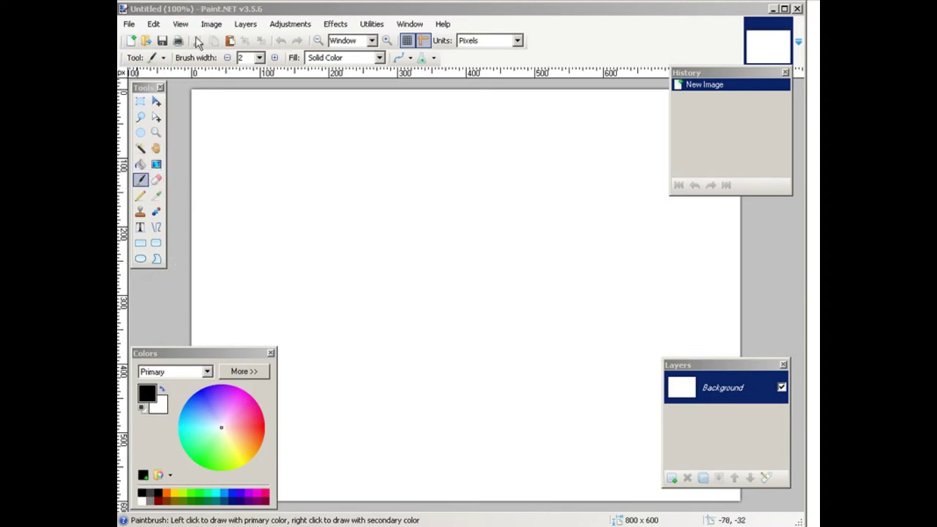
# Open the landscape photo DCP_1460.JPG
pyautogui.click(128, 25)
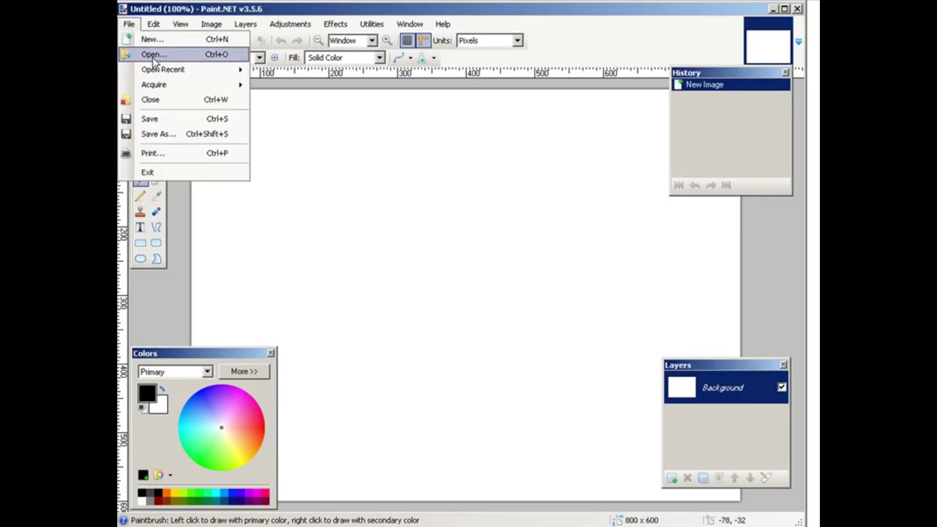
pyautogui.click(150, 54)
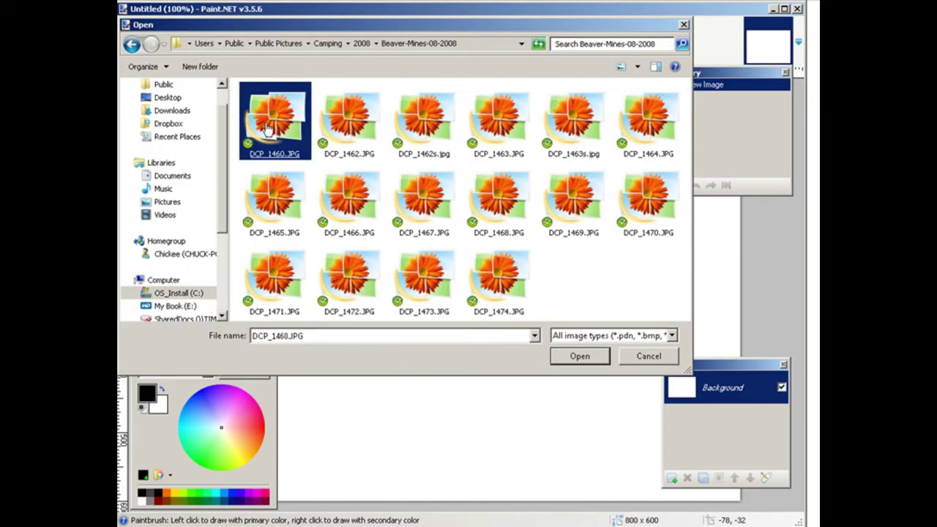
pyautogui.doubleClick(269, 128)
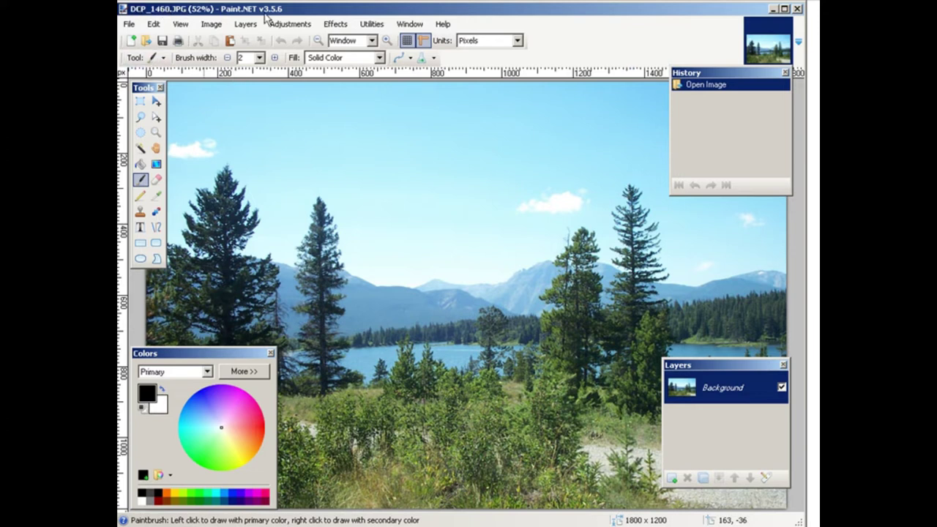
# Apply Ink Sketch to the photo with Ink Outline 52 and Coloring 72
pyautogui.click(335, 26)
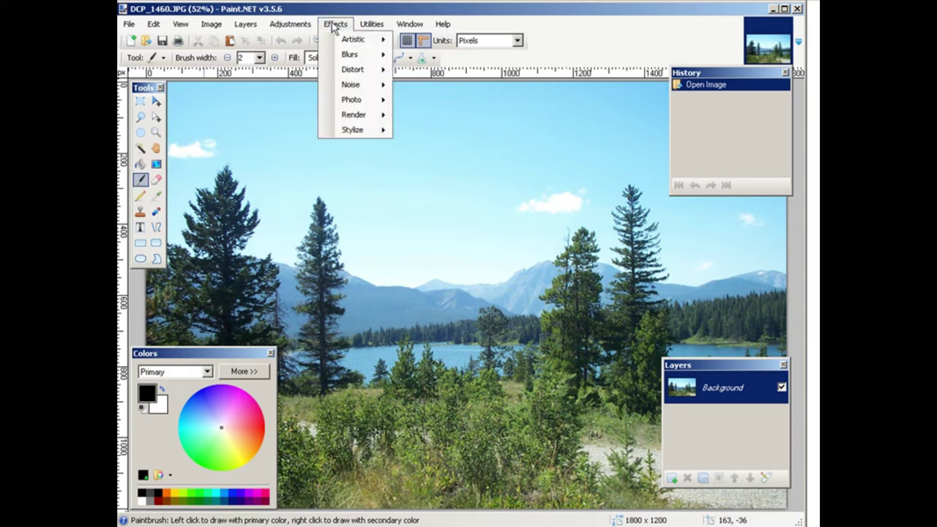
pyautogui.moveTo(344, 44)
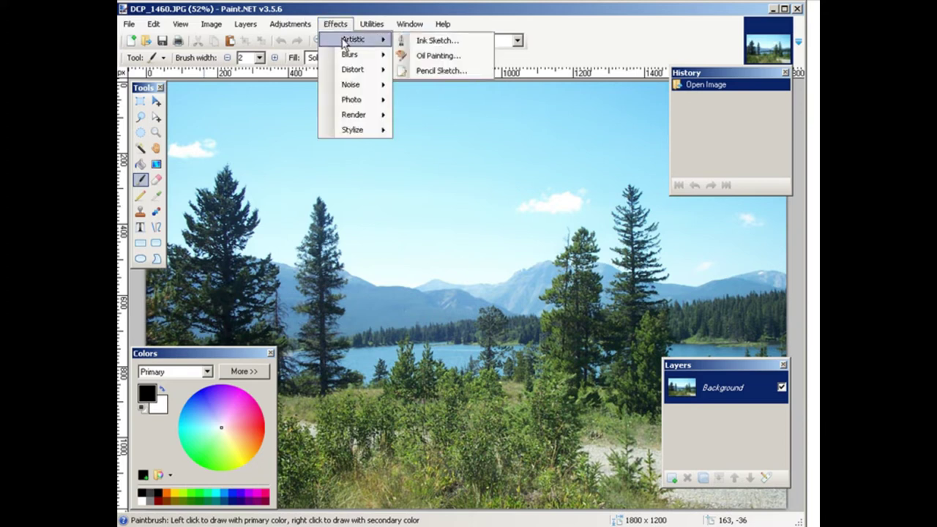
pyautogui.click(452, 45)
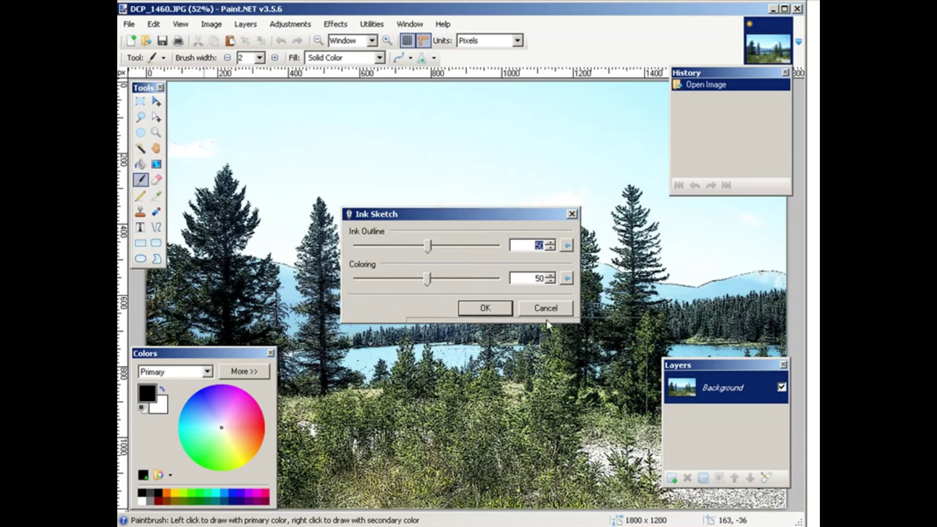
pyautogui.moveTo(484, 372)
pyautogui.mouseDown()
pyautogui.moveTo(558, 330)
pyautogui.moveTo(559, 318)
pyautogui.moveTo(533, 347)
pyautogui.mouseUp()
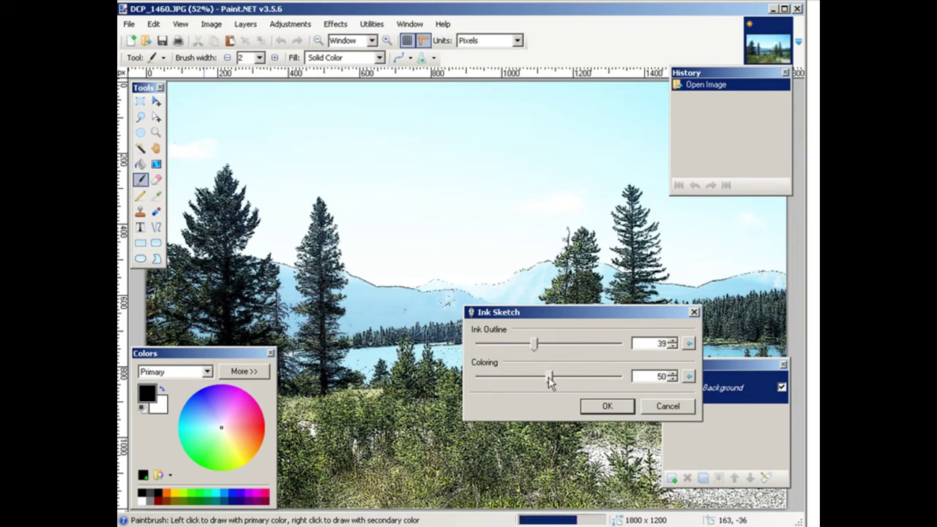
pyautogui.moveTo(552, 380); pyautogui.dragTo(579, 379)
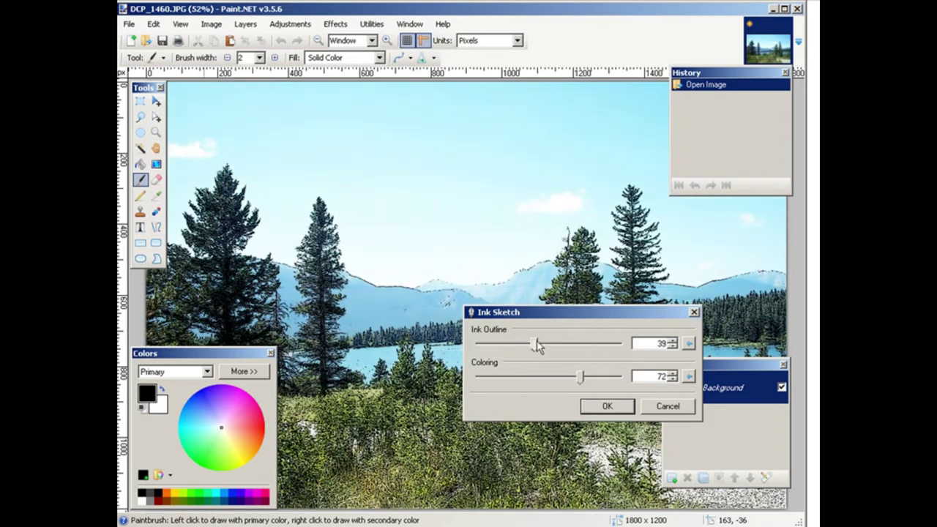
pyautogui.moveTo(537, 346); pyautogui.dragTo(554, 347)
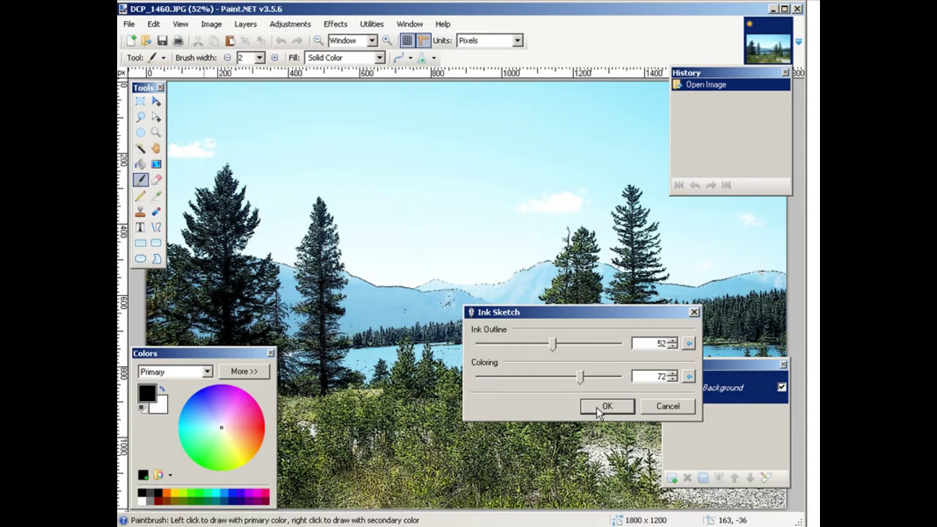
pyautogui.click(598, 412)
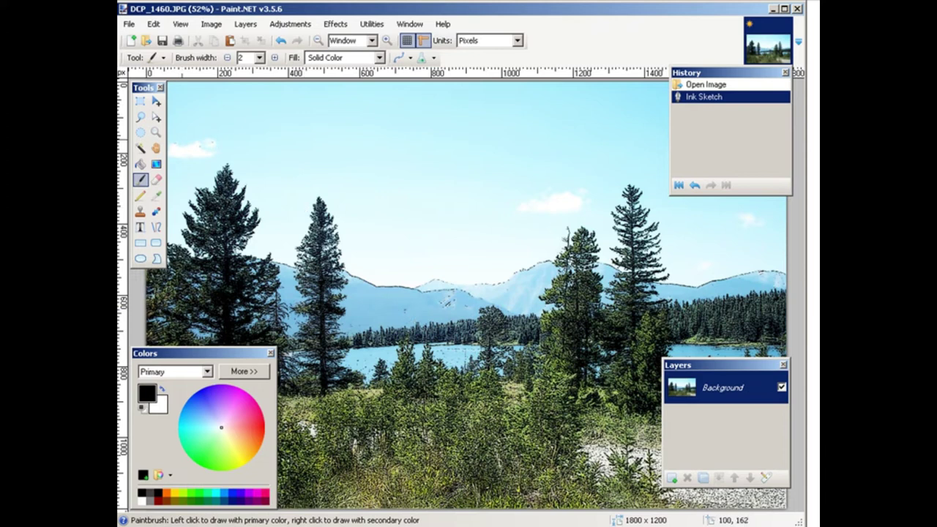
pyautogui.click(153, 24)
# Undo the Ink Sketch and start Pencil Sketch, trying tip sizes 10–13 and a higher Range
pyautogui.click(164, 35)
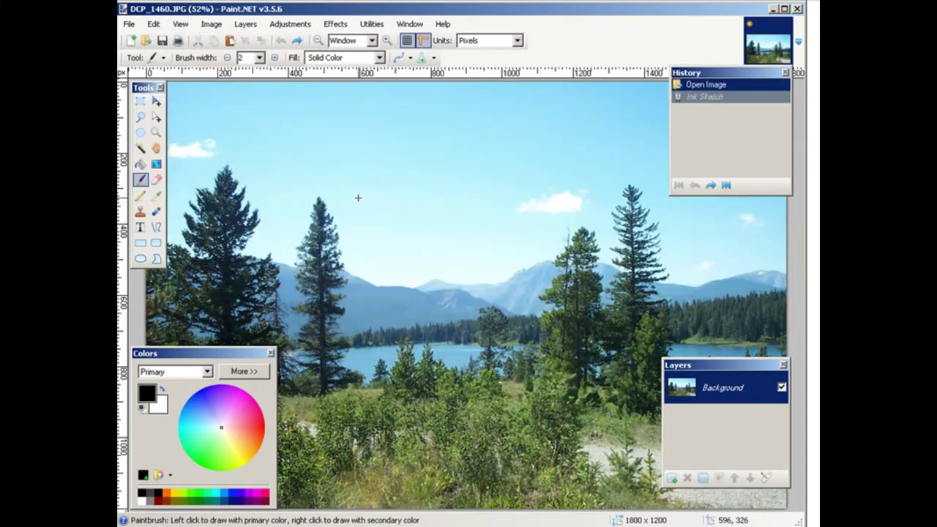
pyautogui.click(333, 24)
pyautogui.moveTo(355, 59)
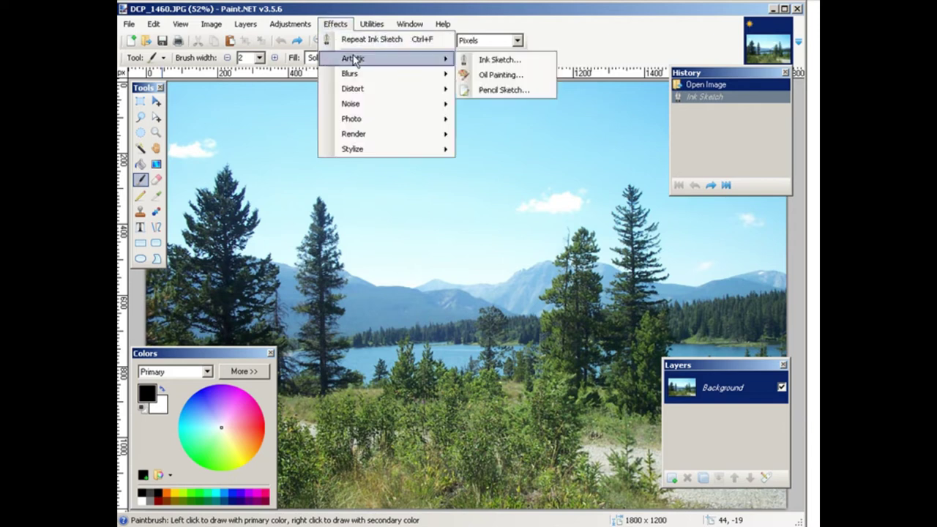
pyautogui.click(502, 87)
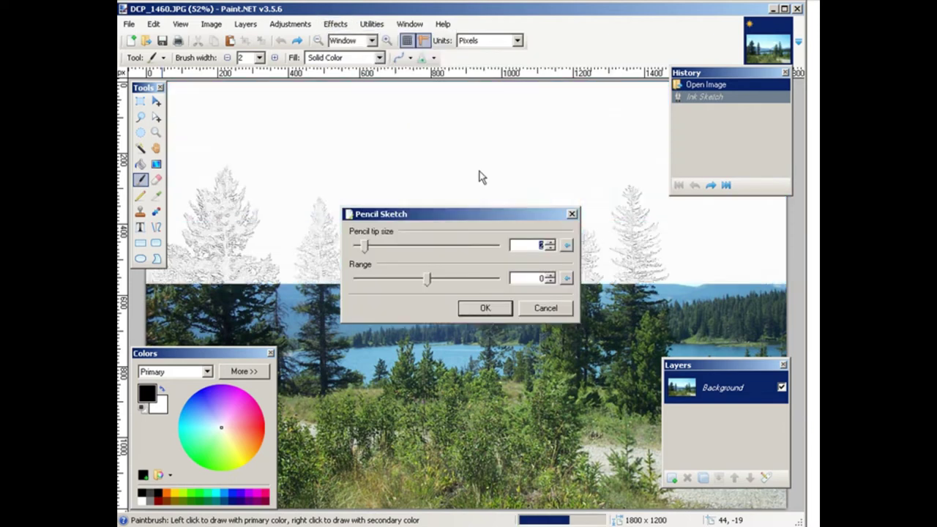
pyautogui.moveTo(442, 219)
pyautogui.mouseDown()
pyautogui.moveTo(468, 290)
pyautogui.moveTo(462, 390)
pyautogui.mouseUp()
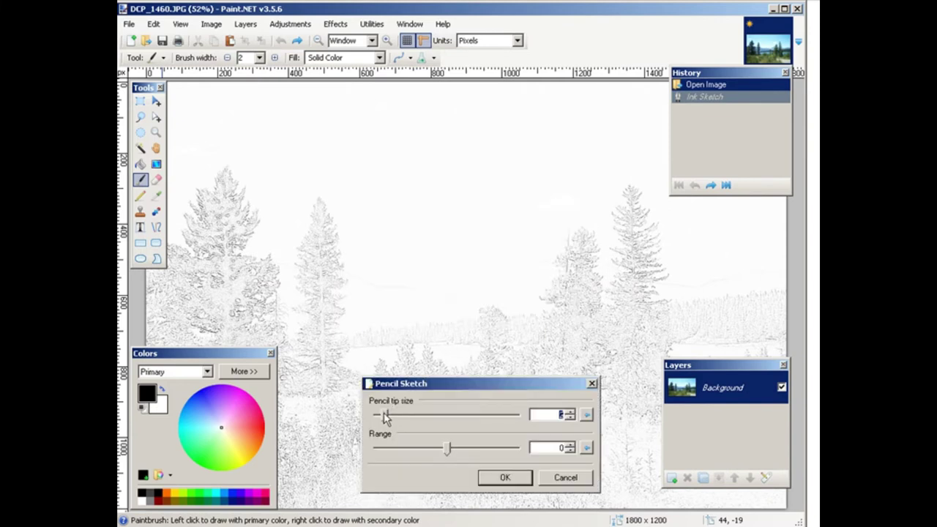
pyautogui.moveTo(385, 416); pyautogui.dragTo(443, 417)
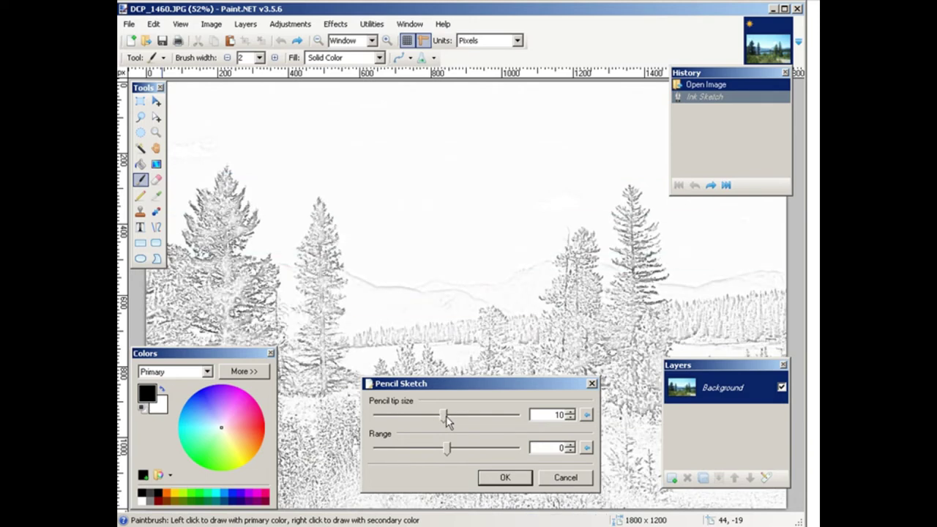
pyautogui.moveTo(444, 417); pyautogui.dragTo(466, 416)
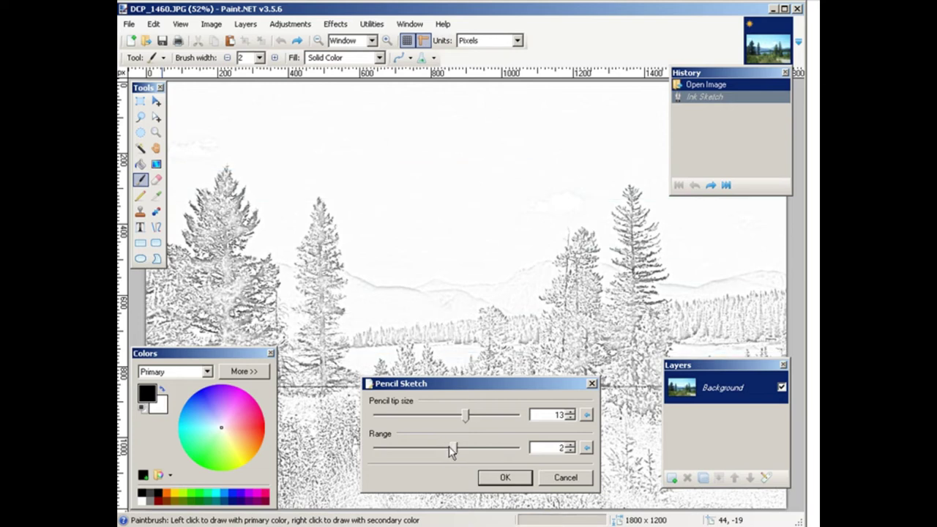
pyautogui.moveTo(446, 450); pyautogui.dragTo(462, 450)
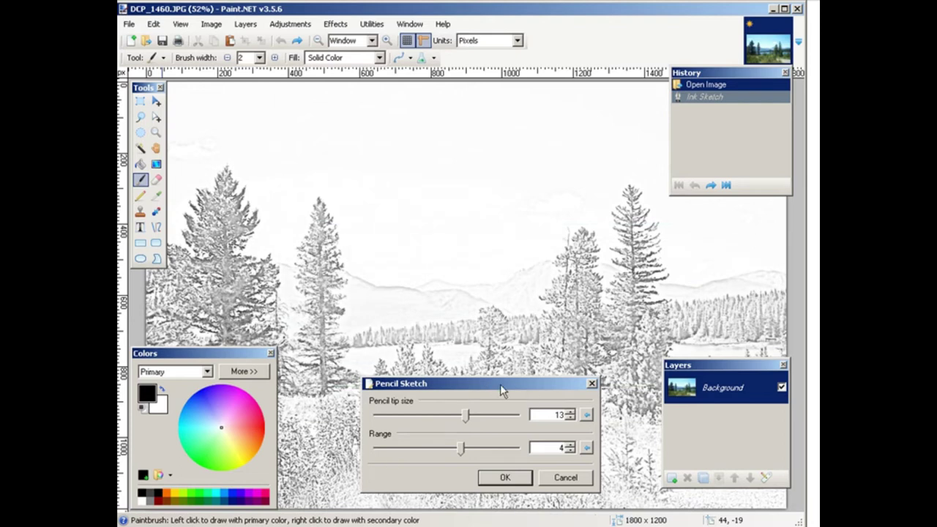
# Settle Pencil Sketch on tip size 15 and Range 13, and apply it
pyautogui.moveTo(500, 387); pyautogui.dragTo(671, 429)
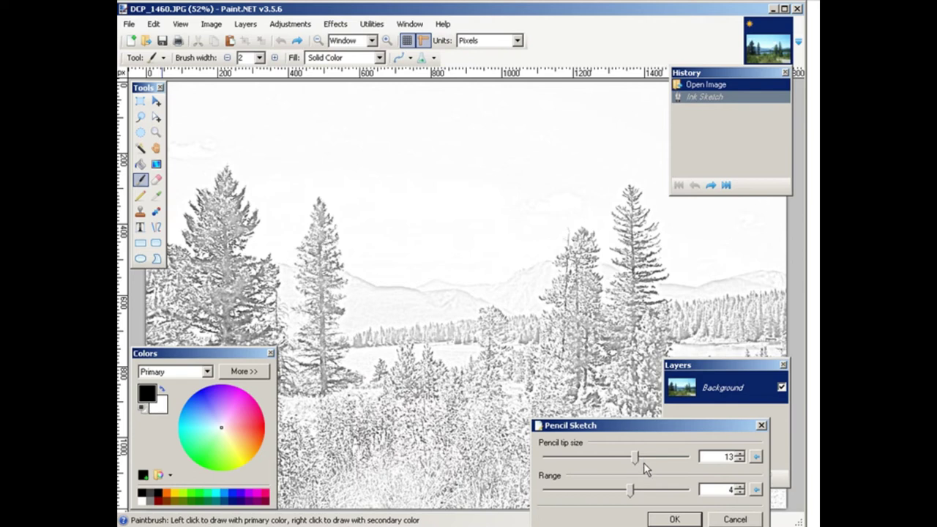
pyautogui.moveTo(644, 491)
pyautogui.mouseDown()
pyautogui.moveTo(632, 491)
pyautogui.moveTo(657, 497)
pyautogui.mouseUp()
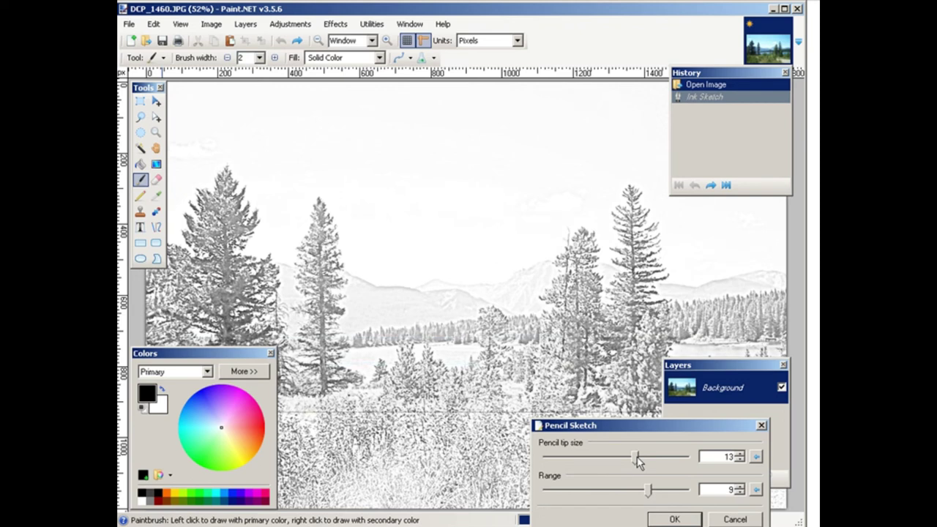
pyautogui.moveTo(639, 458); pyautogui.dragTo(628, 458)
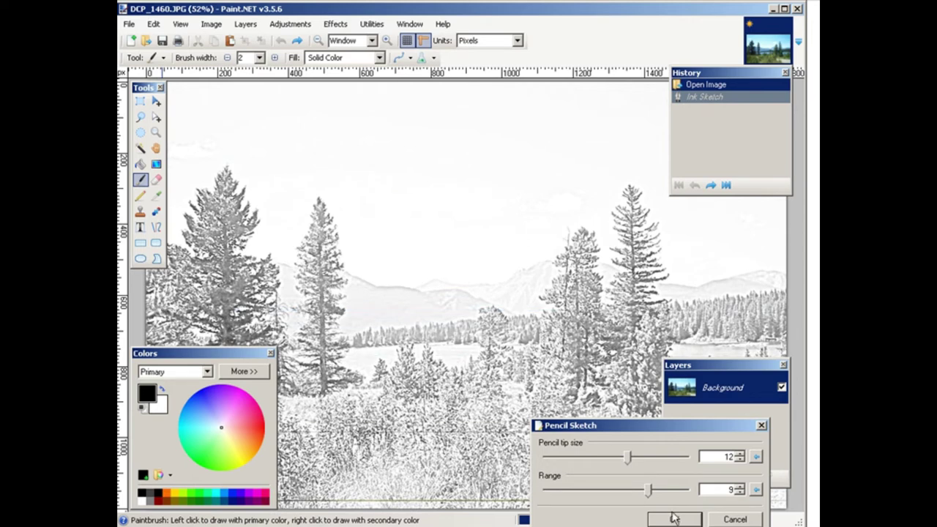
pyautogui.moveTo(628, 459); pyautogui.dragTo(649, 459)
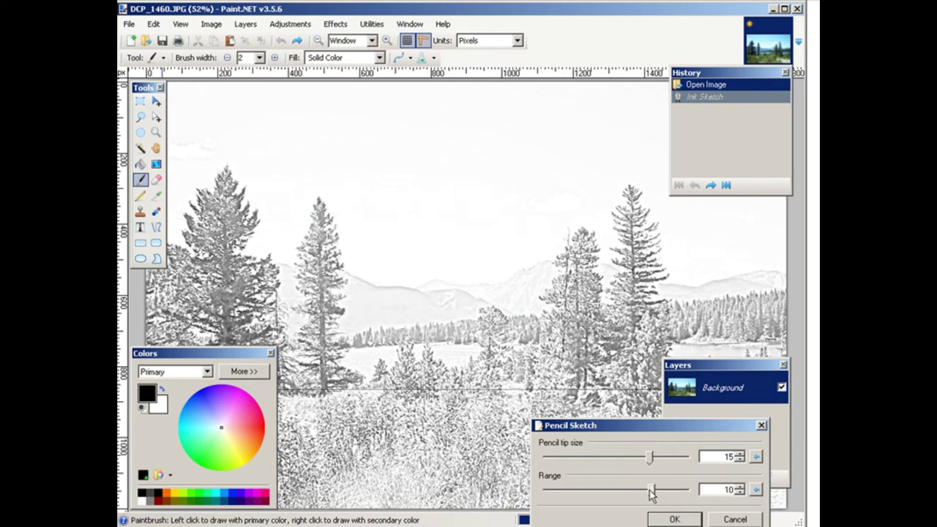
pyautogui.moveTo(648, 491); pyautogui.dragTo(662, 490)
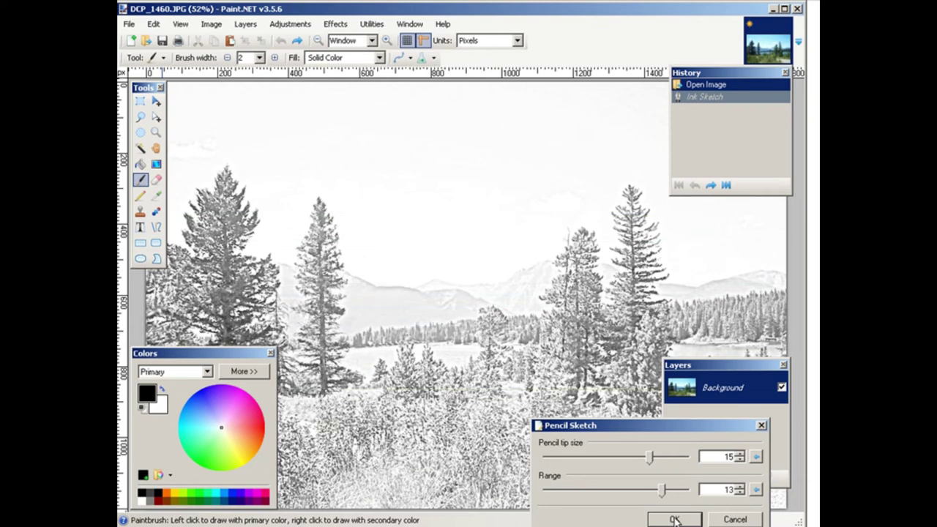
pyautogui.click(674, 519)
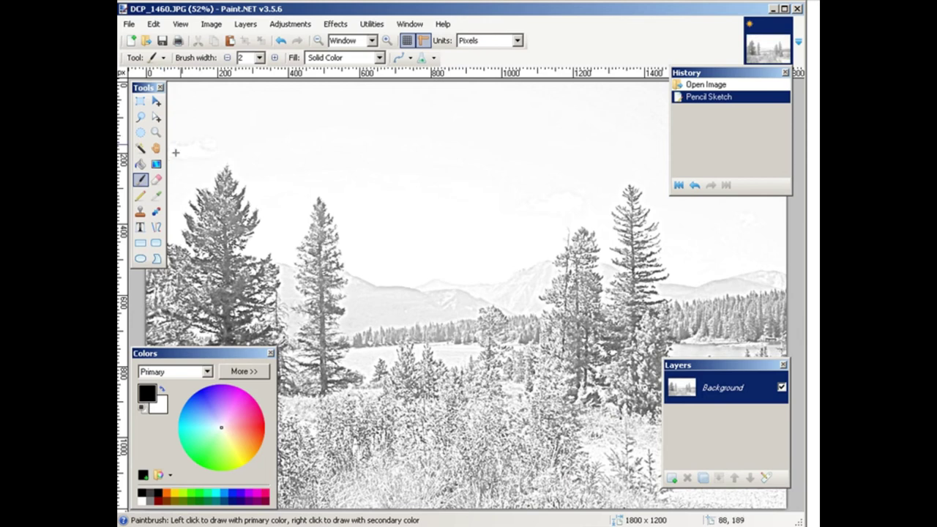
# Undo the Pencil Sketch and bring up the Oil Painting effect settings
pyautogui.click(154, 24)
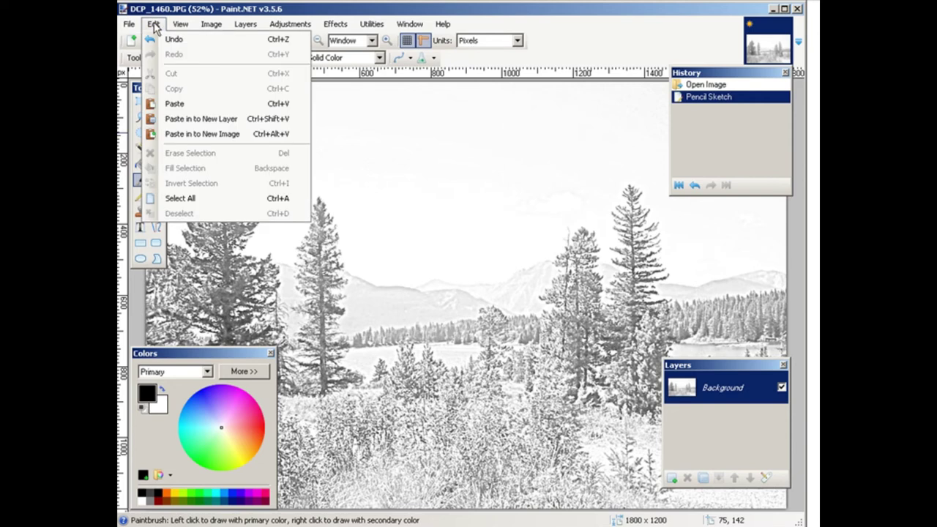
pyautogui.click(161, 38)
pyautogui.click(333, 25)
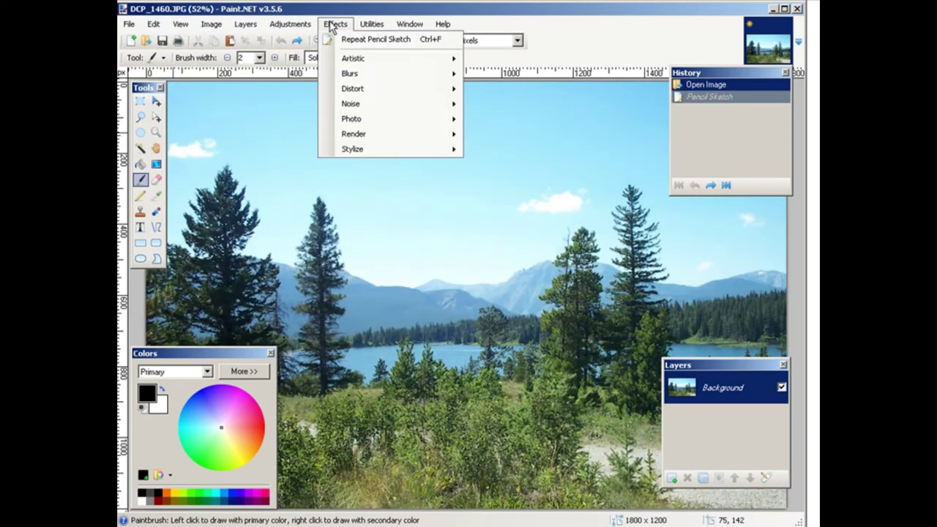
pyautogui.moveTo(366, 59)
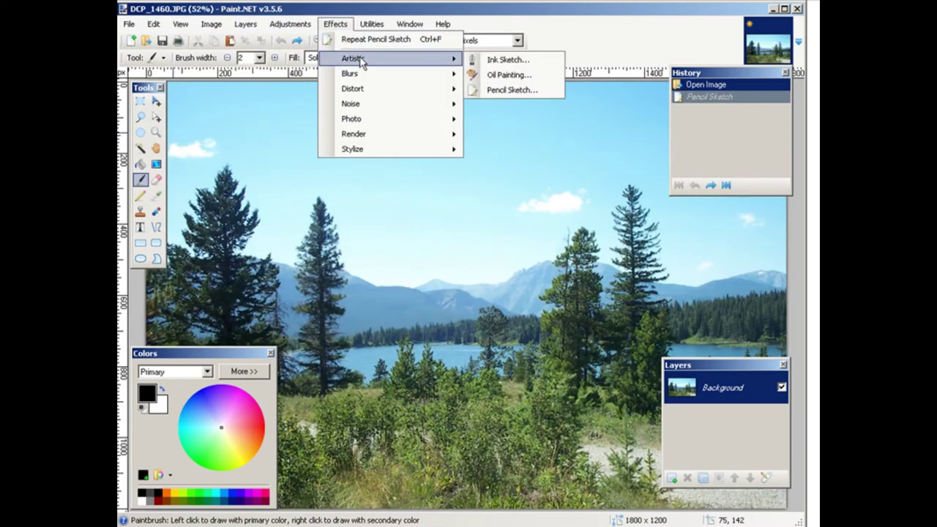
pyautogui.click(535, 76)
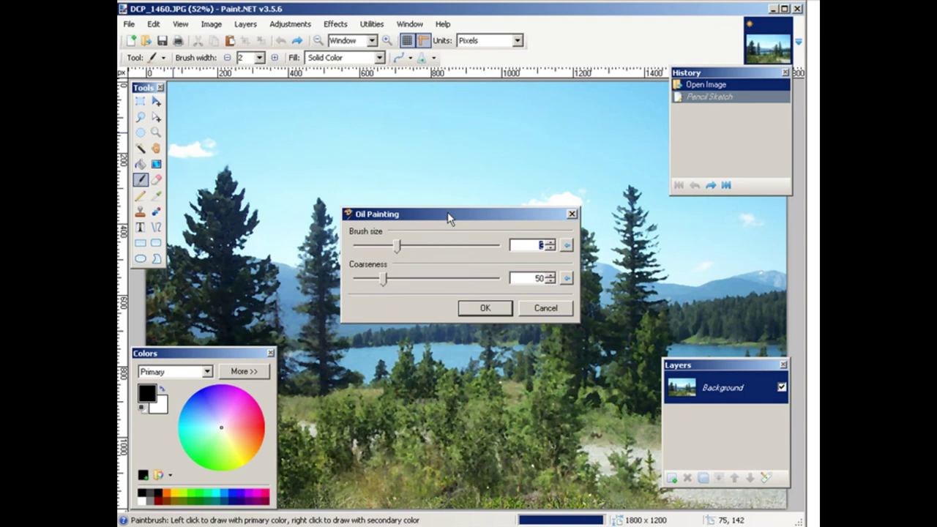
pyautogui.moveTo(450, 212); pyautogui.dragTo(557, 395)
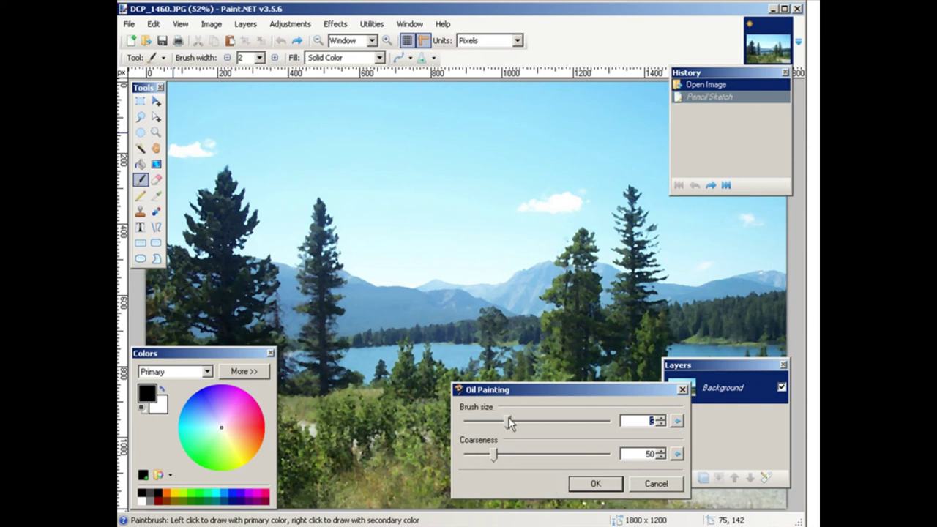
# Apply Oil Painting with brush size 2 and coarseness 88
pyautogui.moveTo(510, 426); pyautogui.dragTo(527, 428)
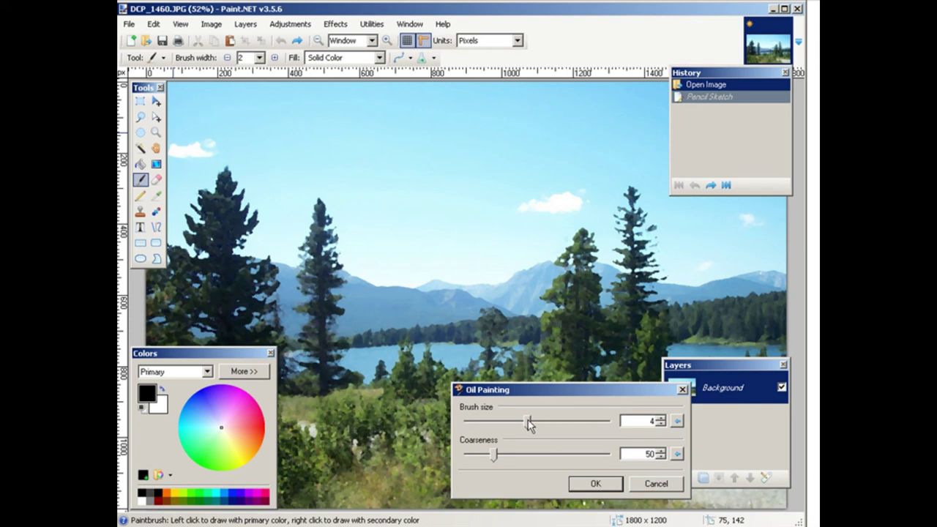
pyautogui.moveTo(528, 423); pyautogui.dragTo(508, 423)
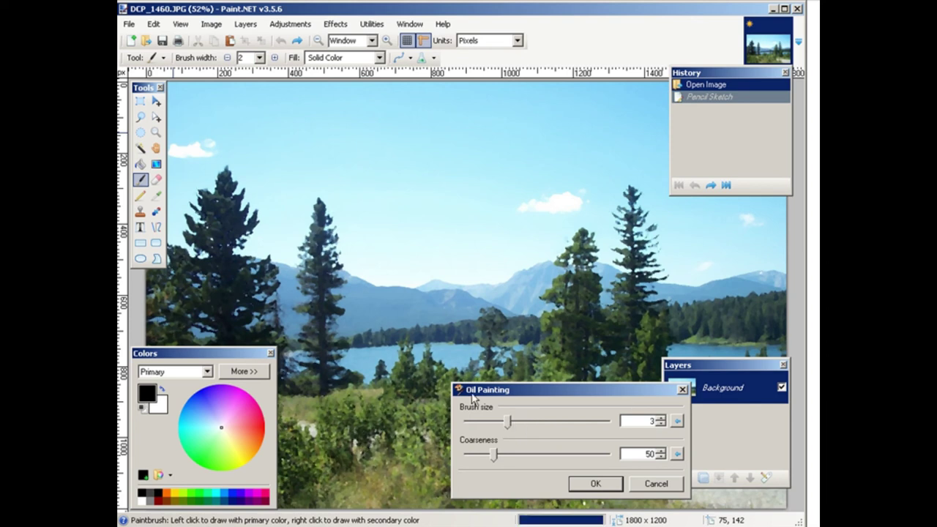
pyautogui.moveTo(511, 424); pyautogui.dragTo(489, 423)
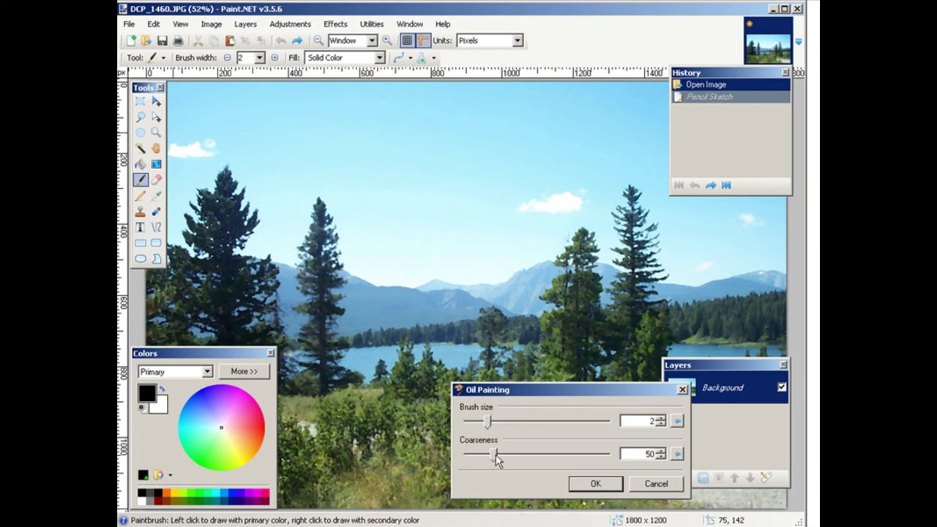
pyautogui.moveTo(496, 456); pyautogui.dragTo(514, 455)
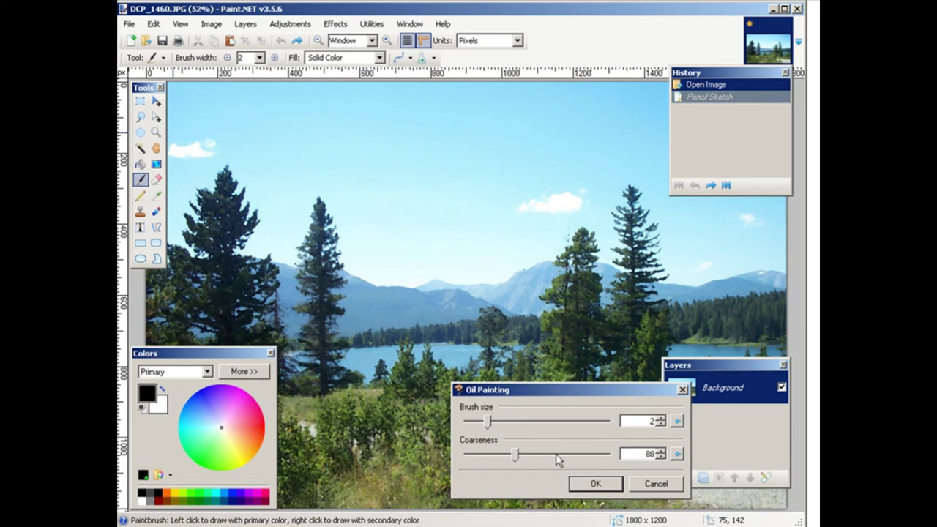
pyautogui.click(595, 485)
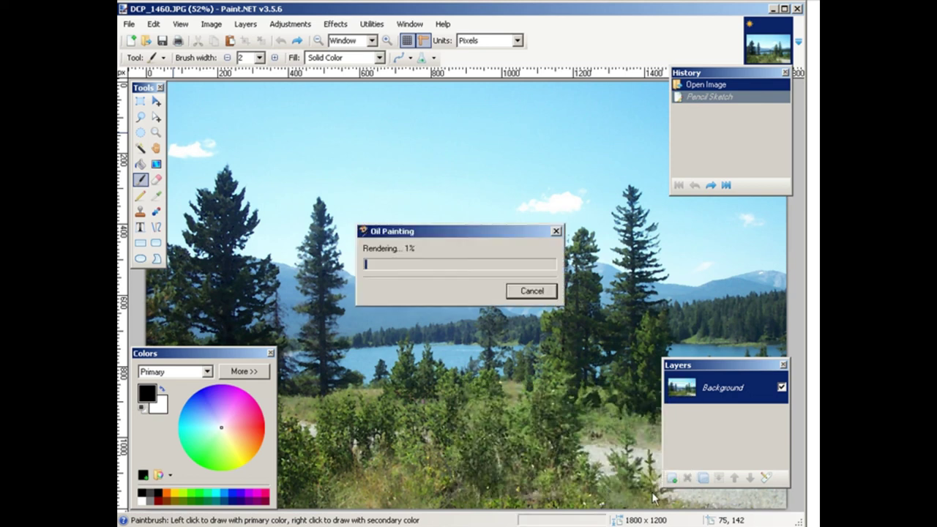